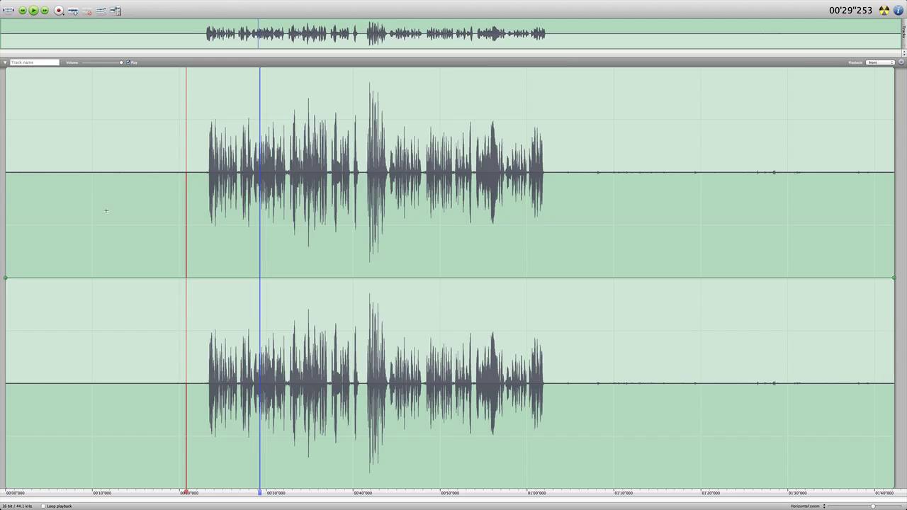
Step: Play the recording from about 11 seconds to hear the hiss-only lead-in
click(106, 210)
key(space)
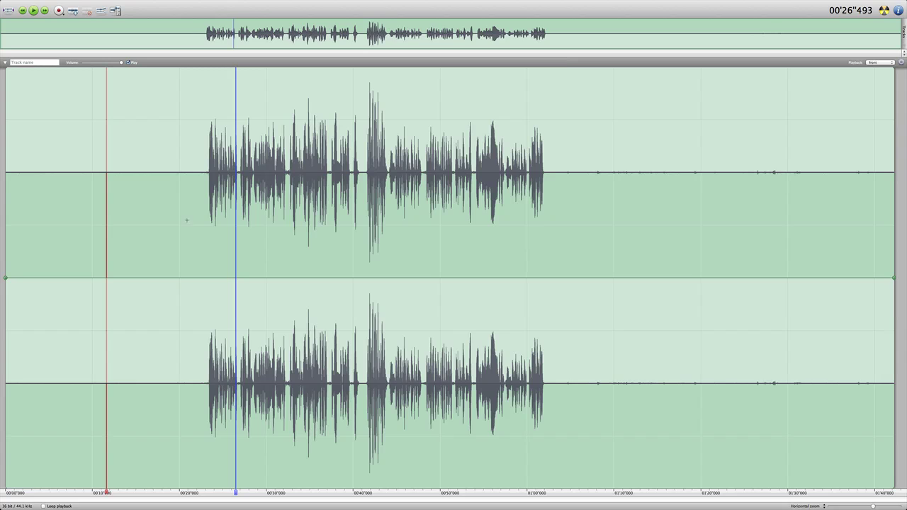
Step: Select the quiet 10–20 s lead-in and take a noise sample from it with Sample Noise
drag(196, 212, 90, 229)
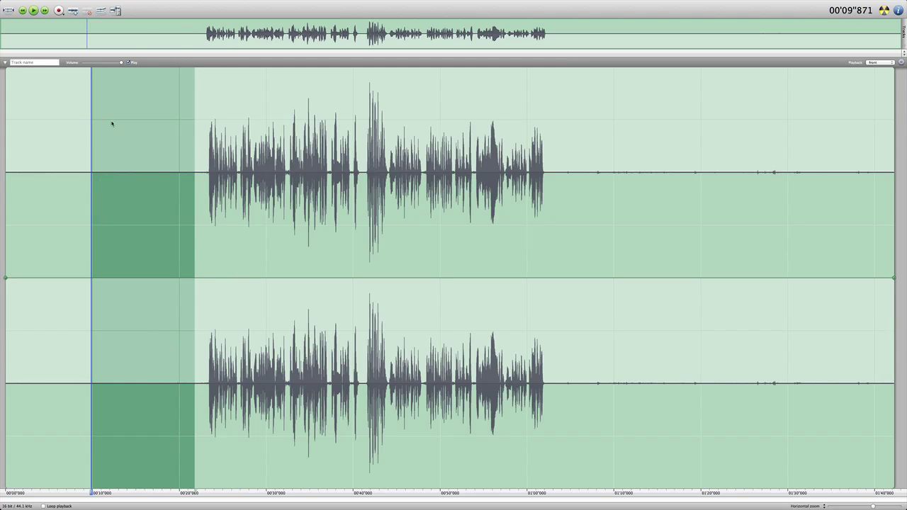
mouse_move(150, 2)
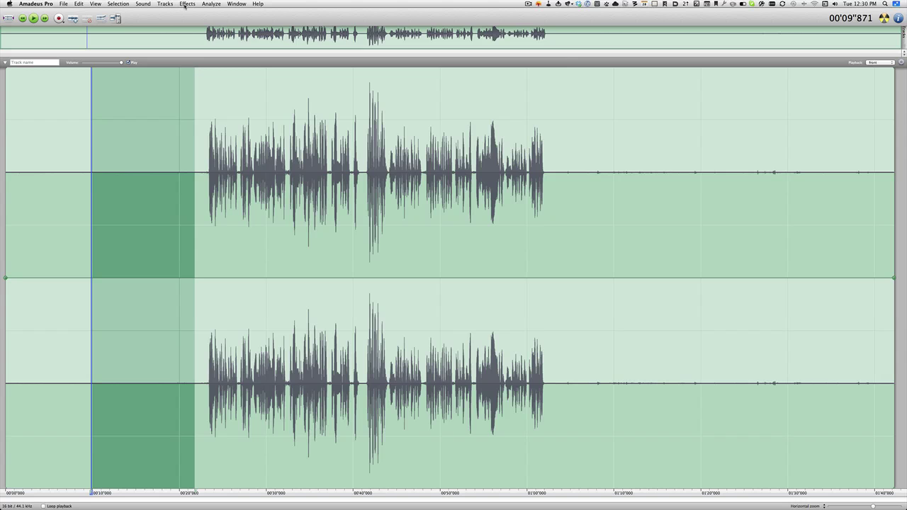
click(184, 3)
mouse_move(217, 136)
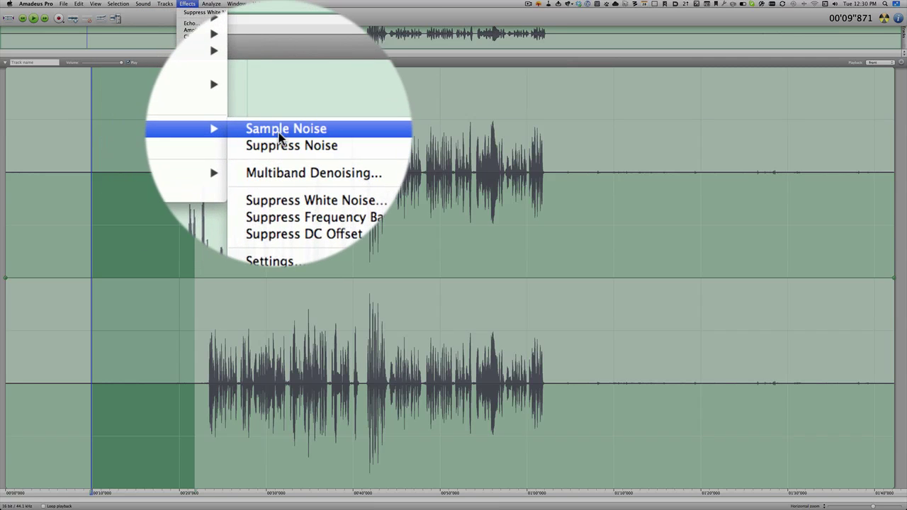
click(280, 135)
Step: Deselect and run Suppress Noise on the whole recording
click(165, 126)
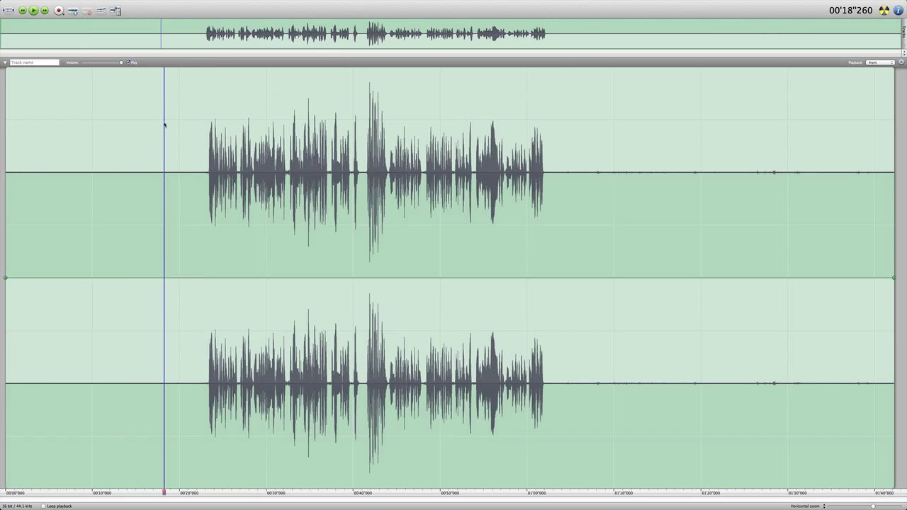
mouse_move(145, 3)
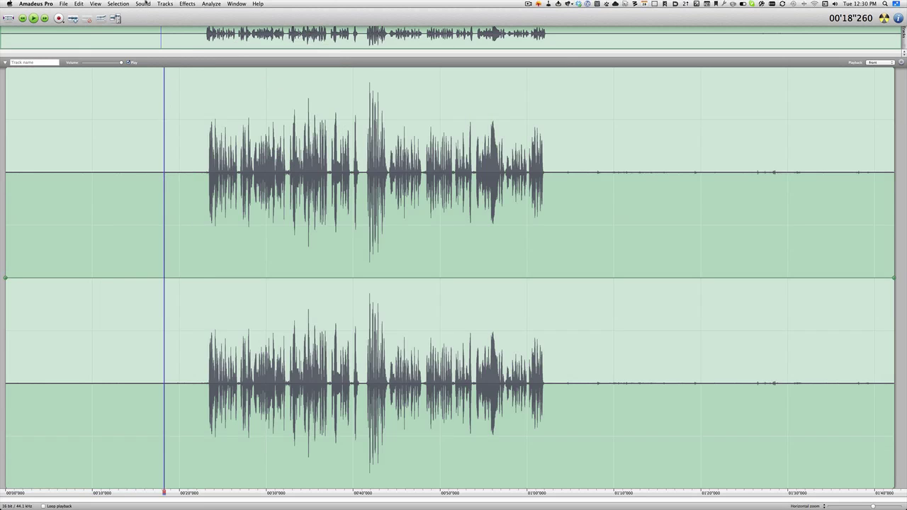
click(186, 4)
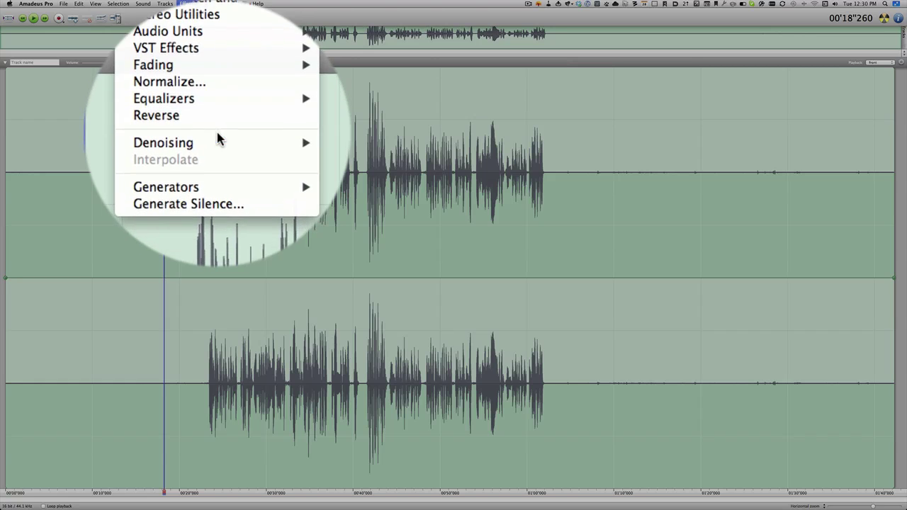
mouse_move(205, 95)
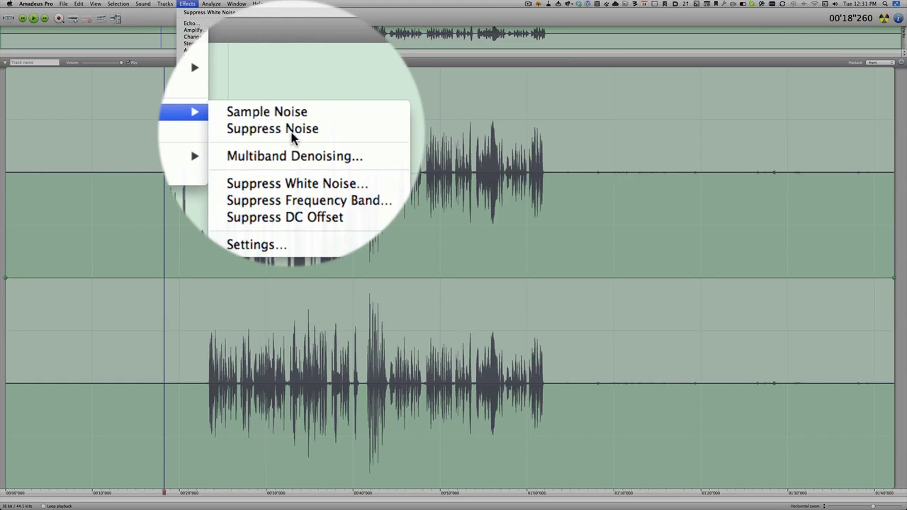
click(292, 134)
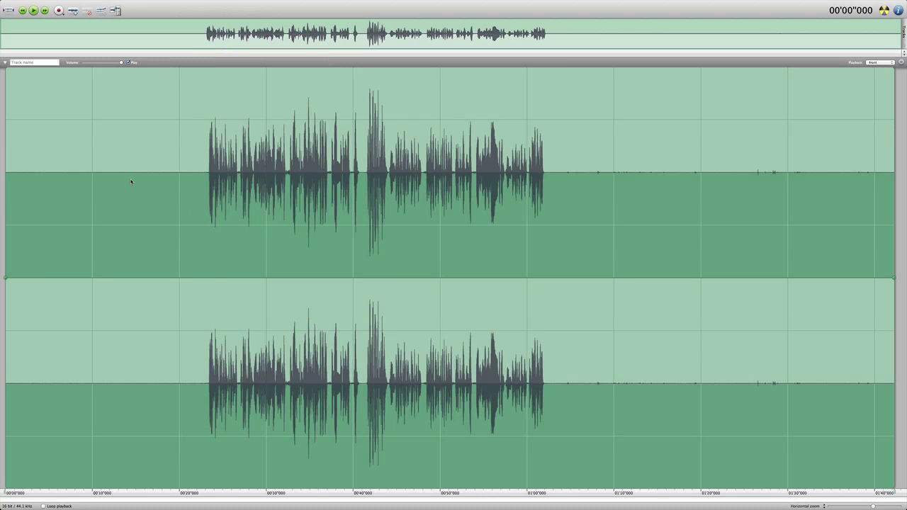
click(131, 182)
click(105, 181)
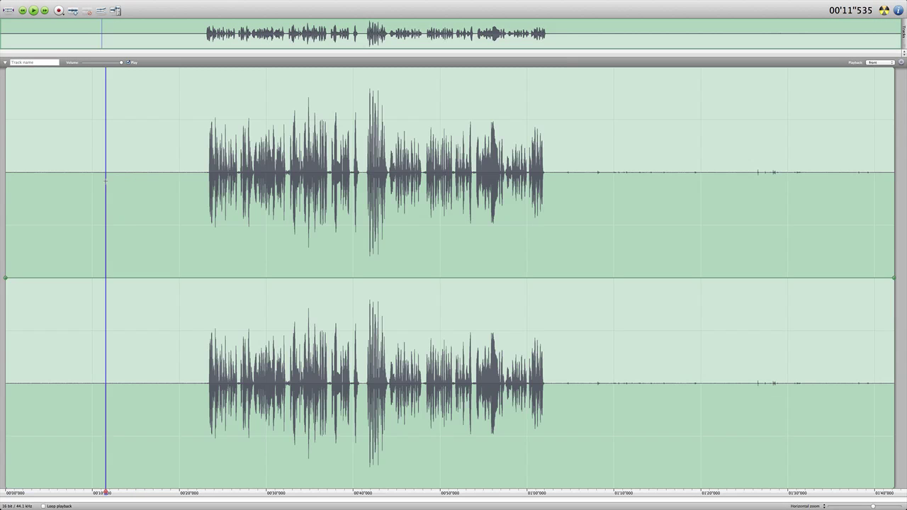
key(space)
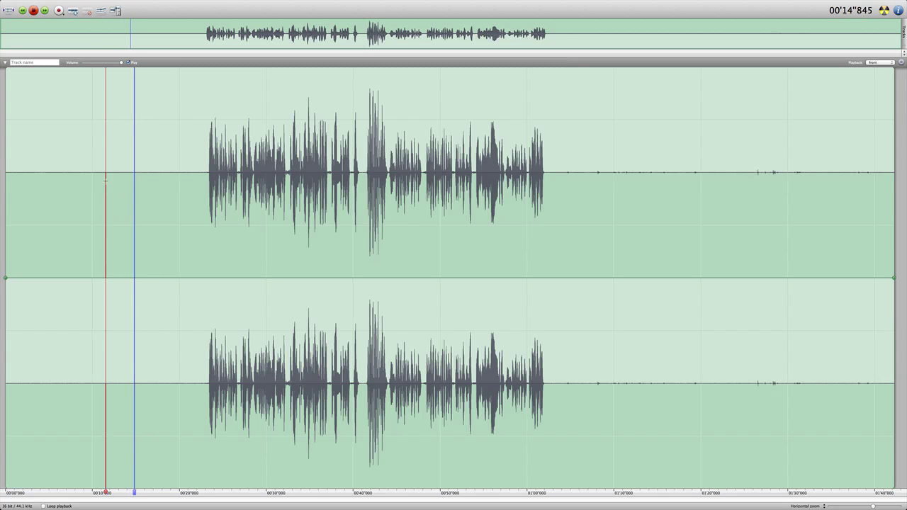
key(space)
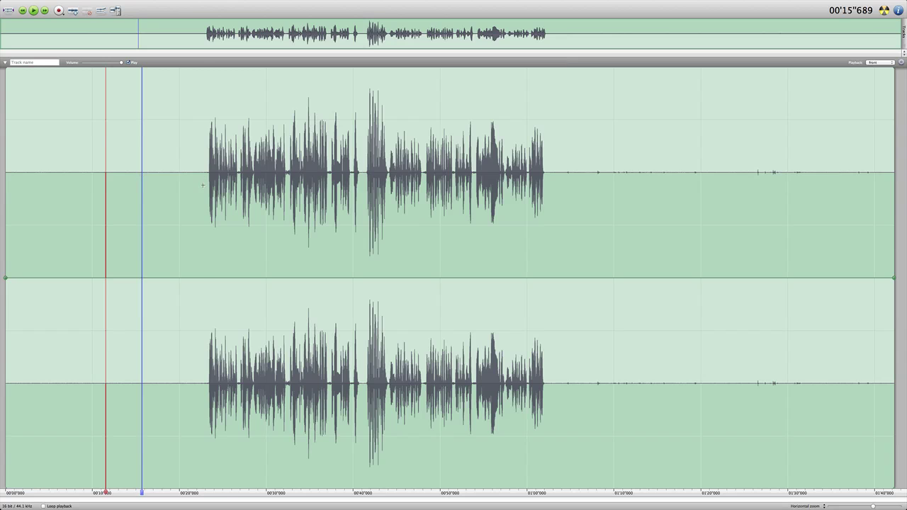
click(203, 185)
key(space)
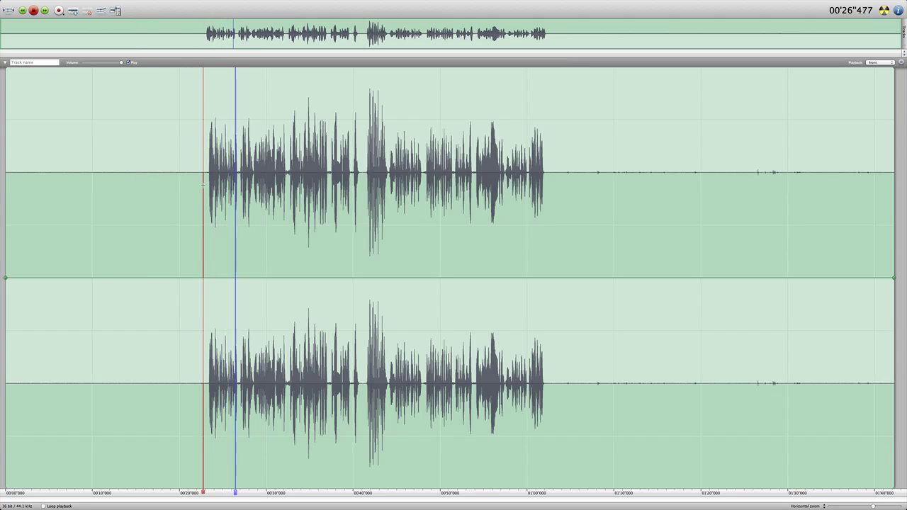
key(space)
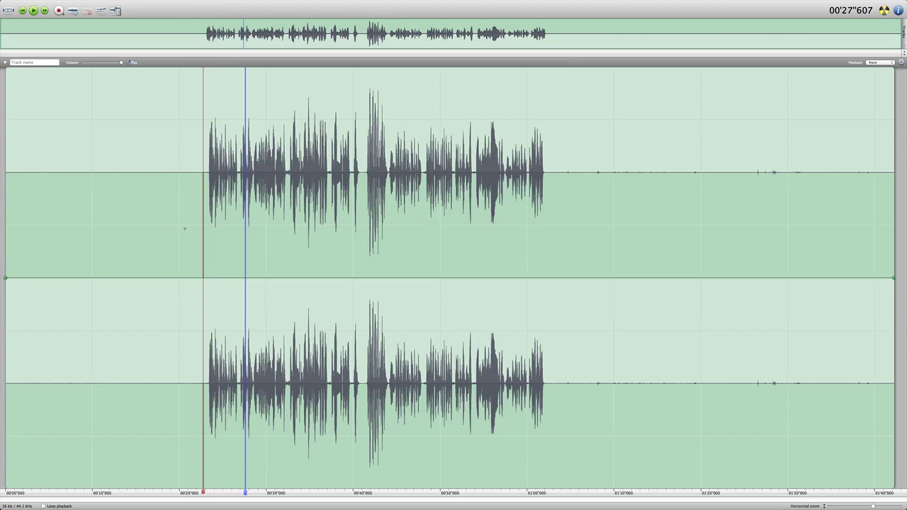
key(super+a)
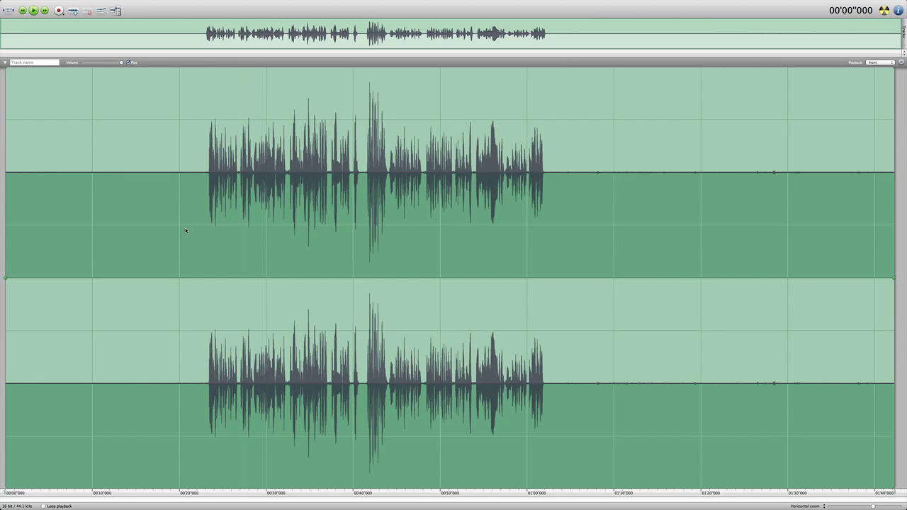
Step: Preview White Noise Removal at -117.6 dB and -99.2 dB noise RMS power, then close it
click(152, 225)
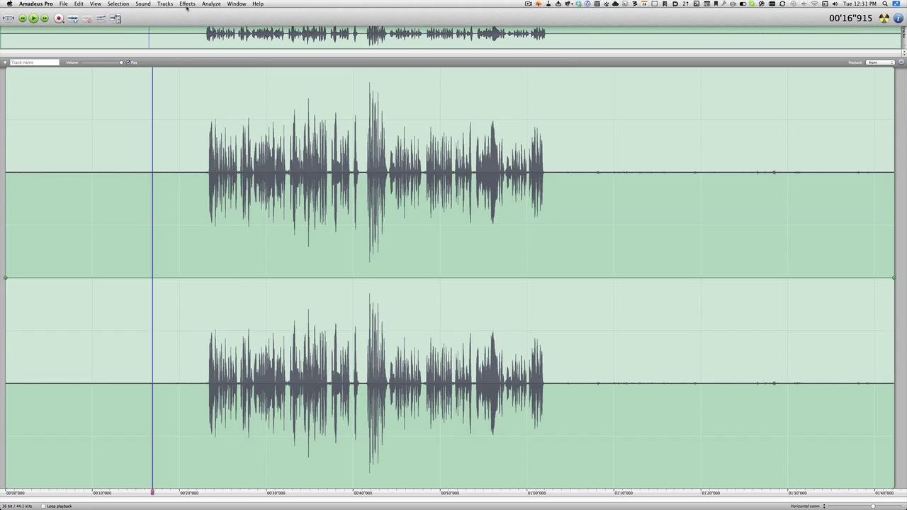
click(187, 4)
mouse_move(207, 95)
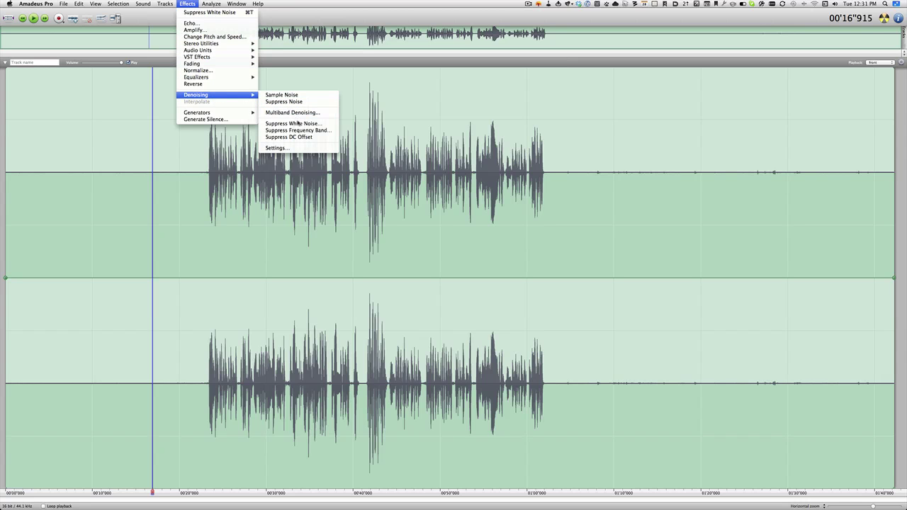
click(299, 124)
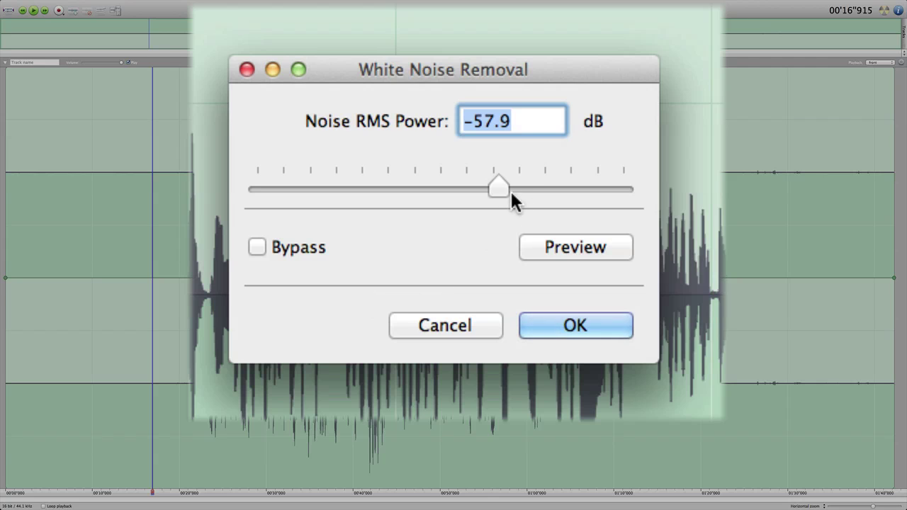
drag(503, 182, 345, 178)
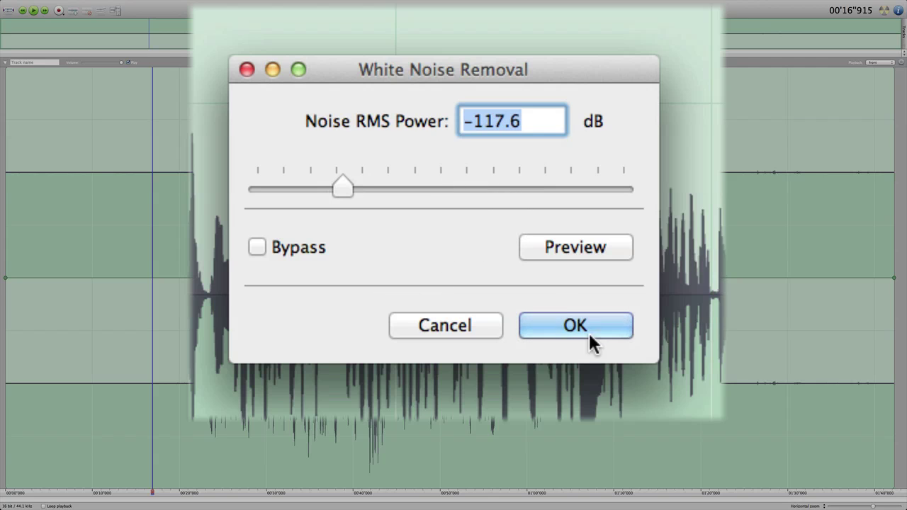
click(549, 251)
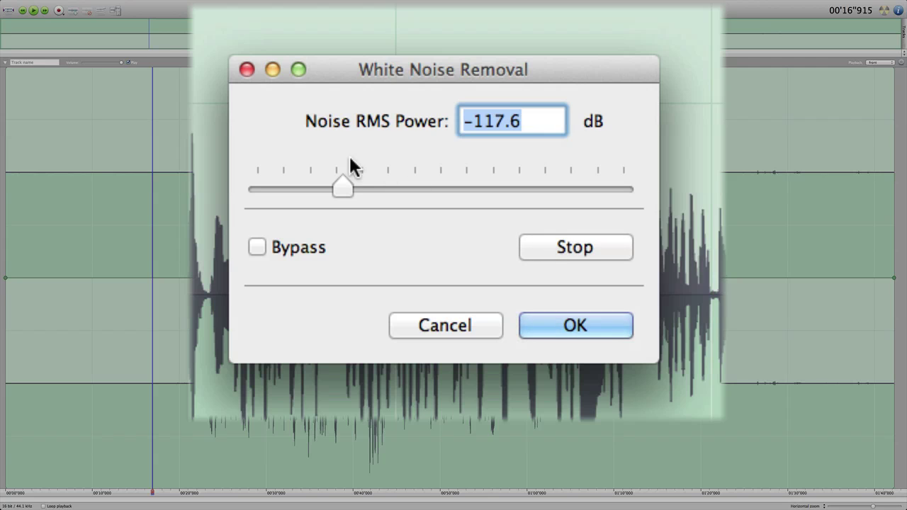
drag(337, 180, 493, 217)
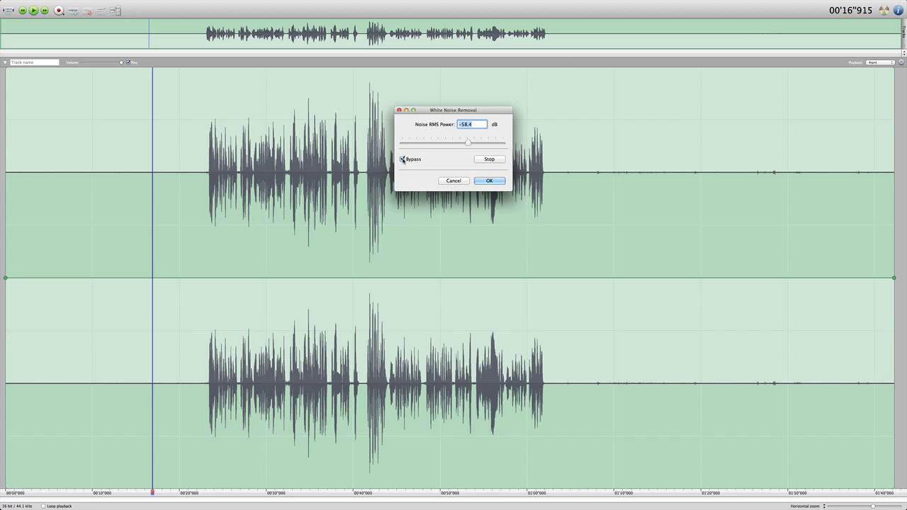
key(Return)
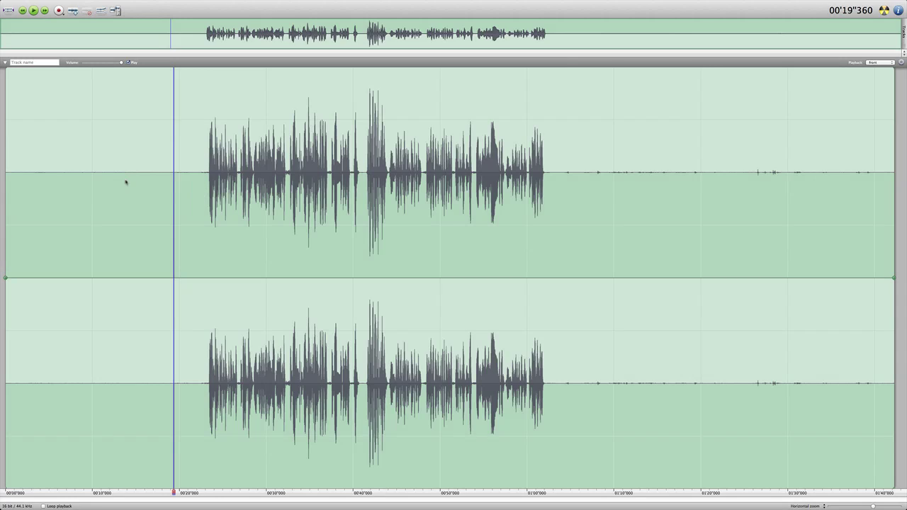
Step: Play back from 13.8 s and from the speech start at 22.777 s, then select all
click(126, 182)
key(space)
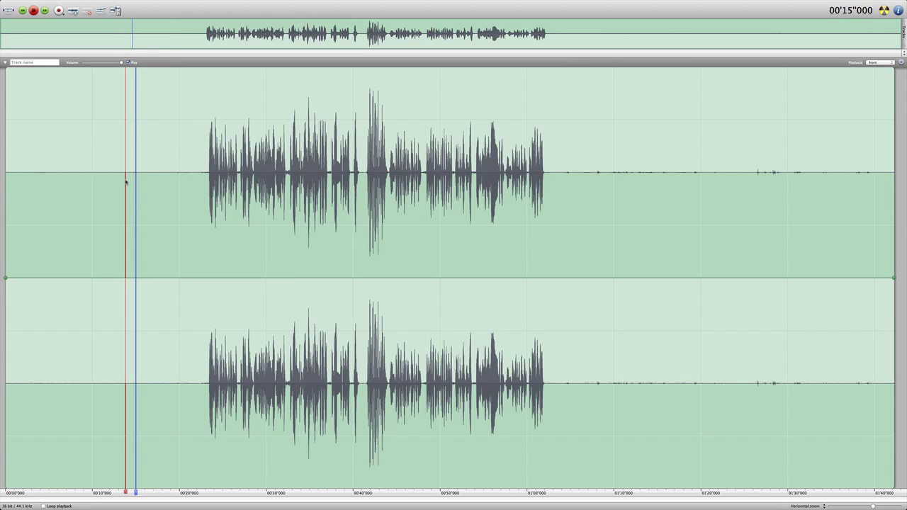
key(space)
click(203, 178)
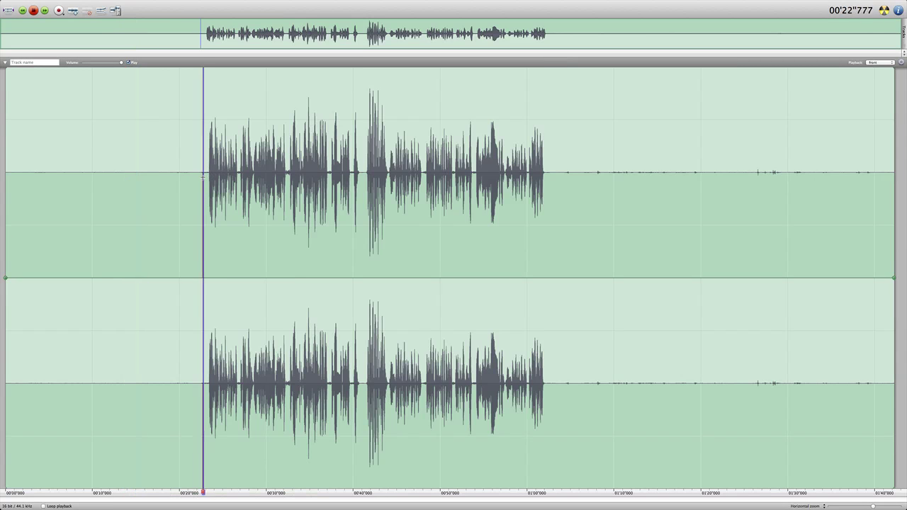
key(space)
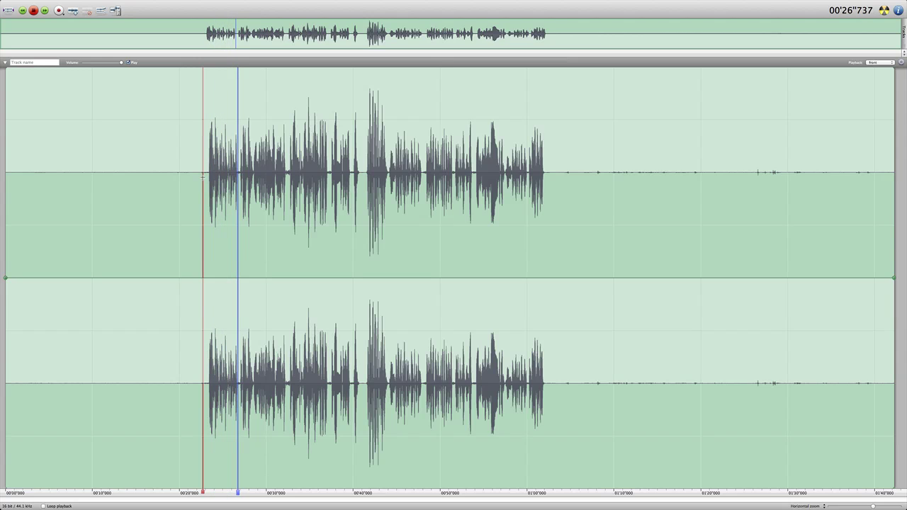
key(space)
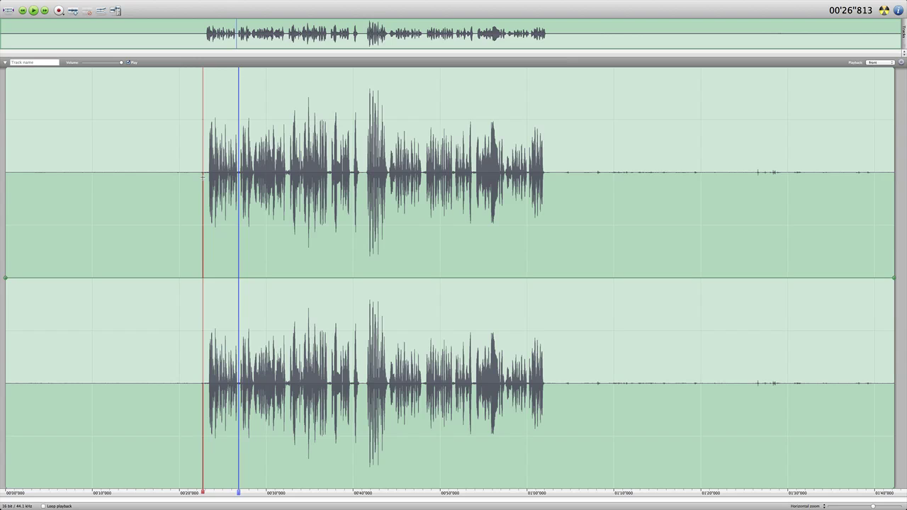
key(super+a)
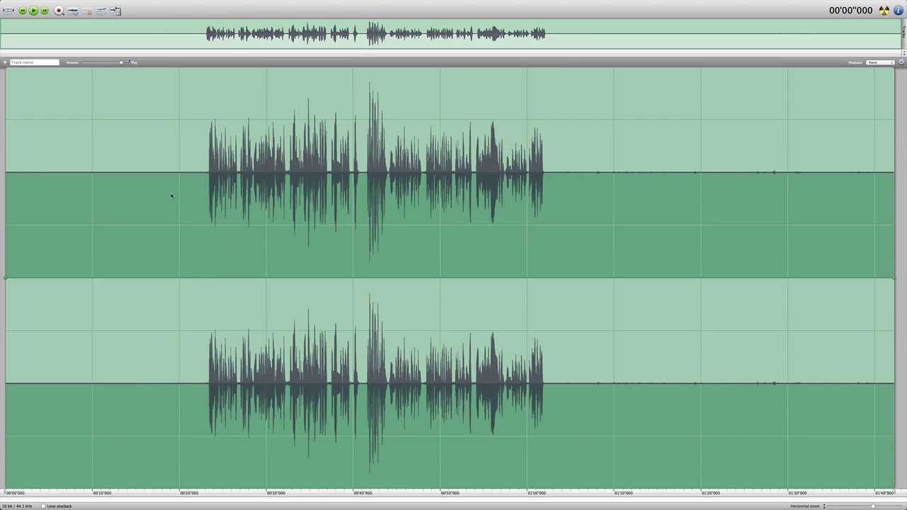
Step: Preview Suppress White Noise at -26.4 dB and -66.8 dB noise RMS power, then apply it
mouse_move(171, 2)
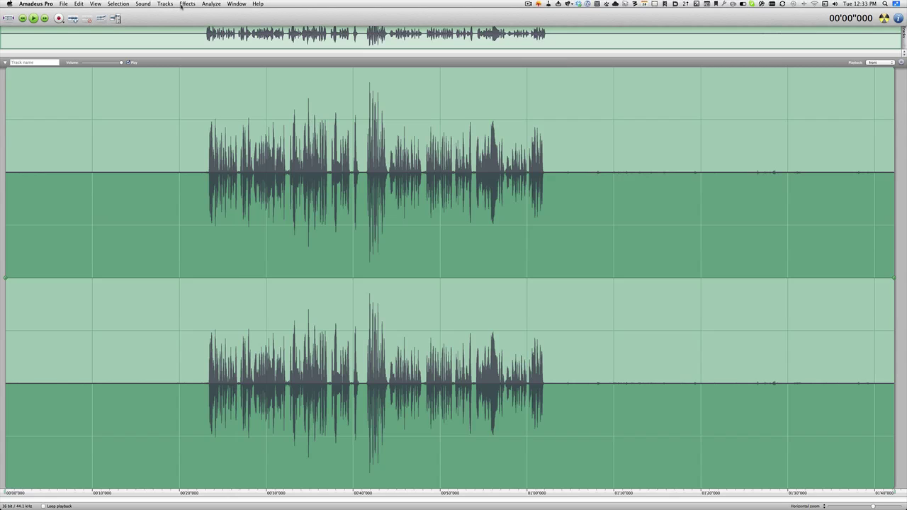
click(185, 4)
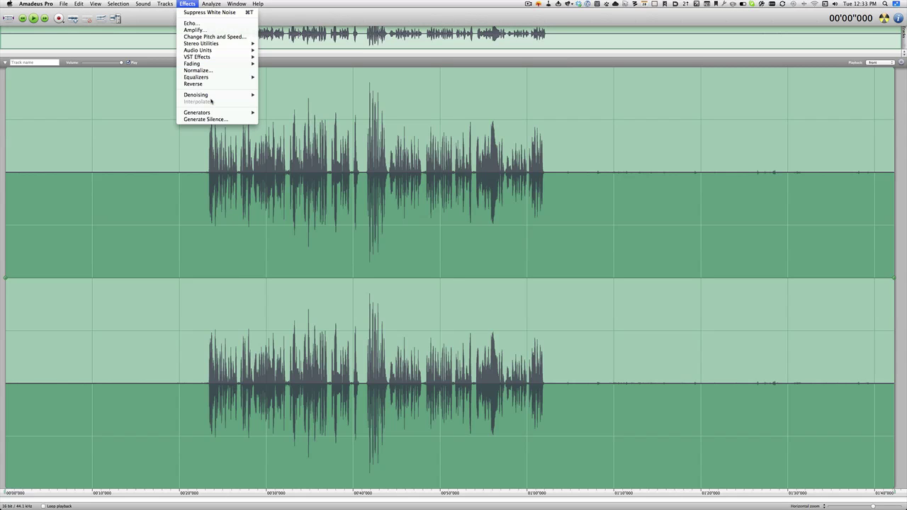
mouse_move(212, 98)
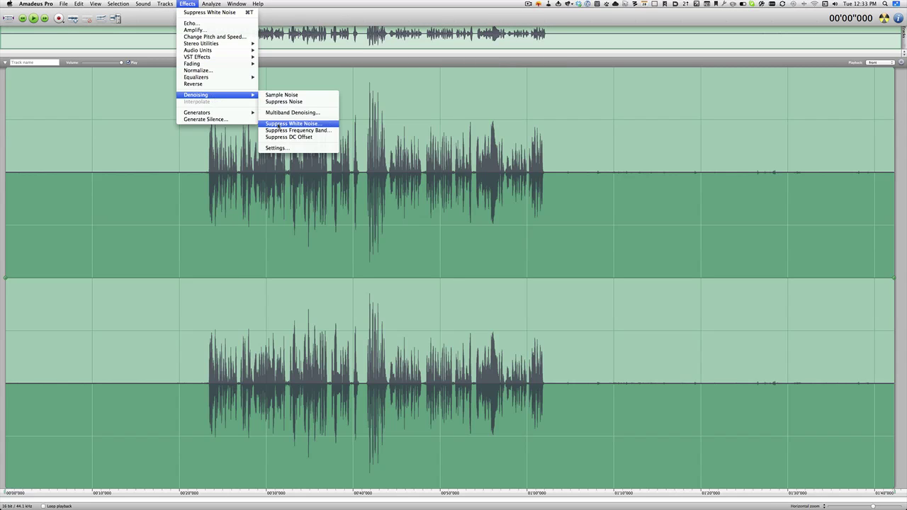
click(278, 125)
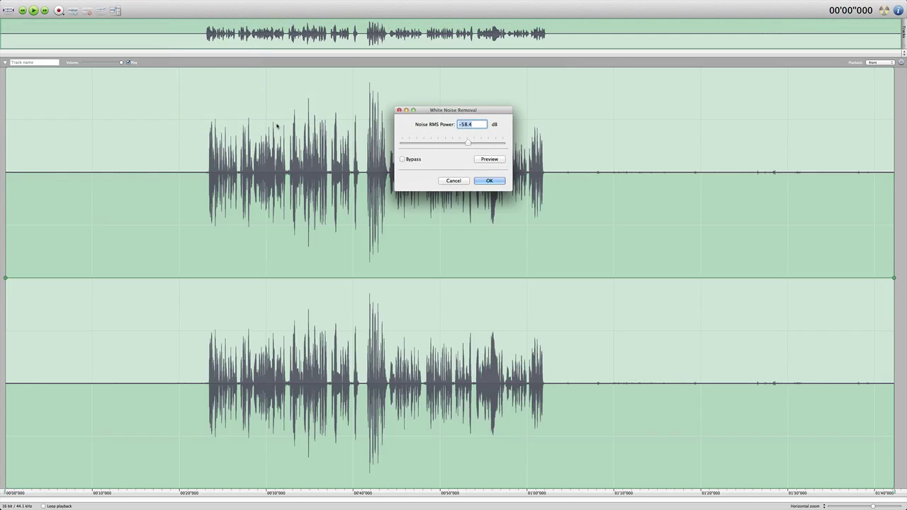
click(485, 160)
drag(468, 144, 490, 145)
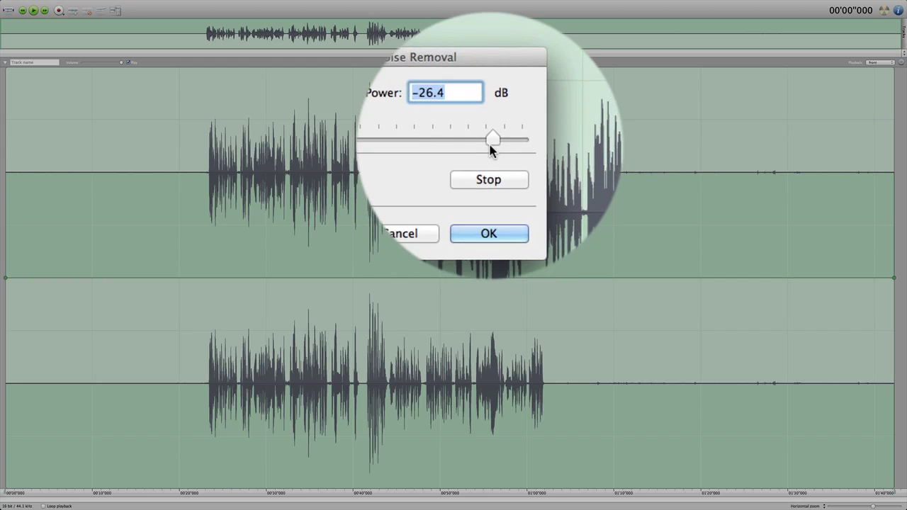
drag(490, 142, 471, 149)
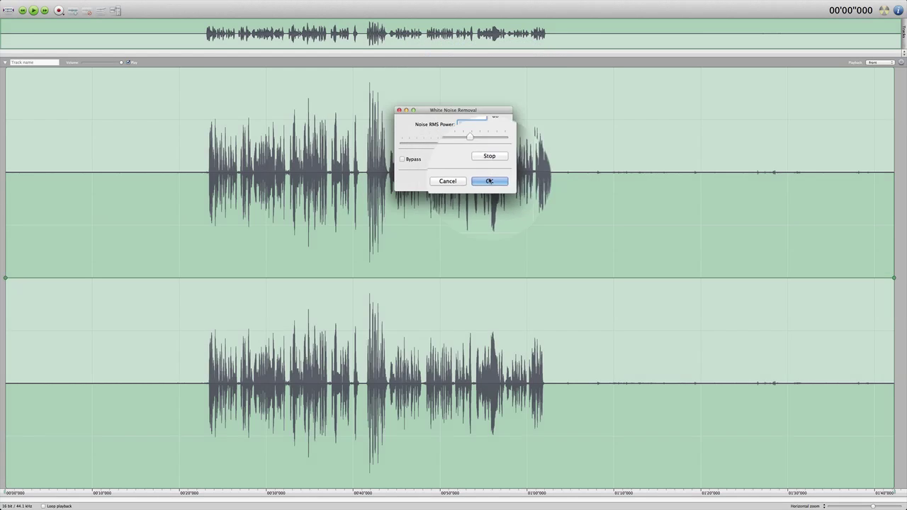
click(489, 181)
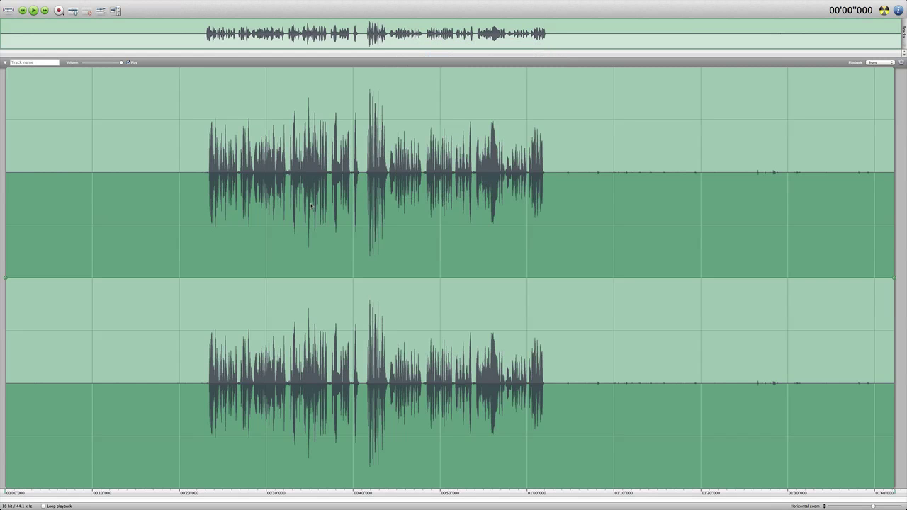